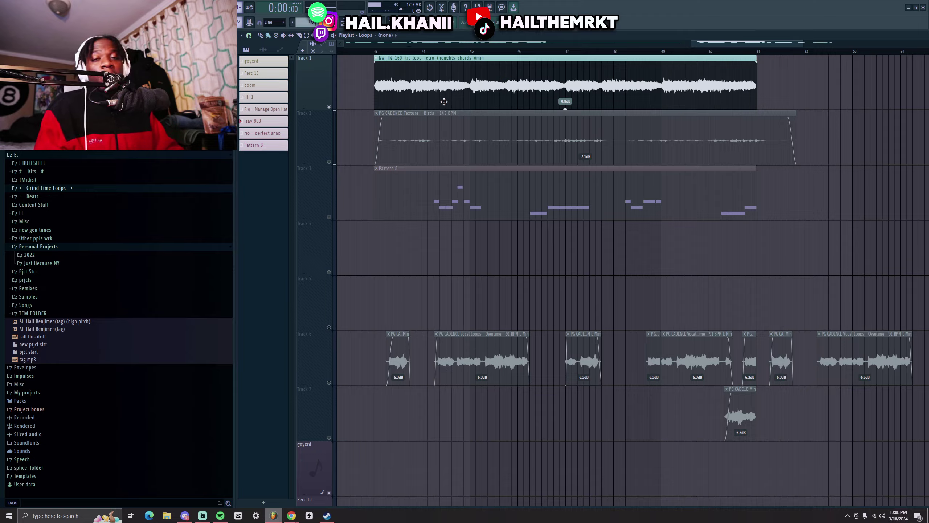
- Play the retro thoughts chord loop on Track 1 and examine the Pattern 8 melody notes in the piano roll
double_click(444, 102)
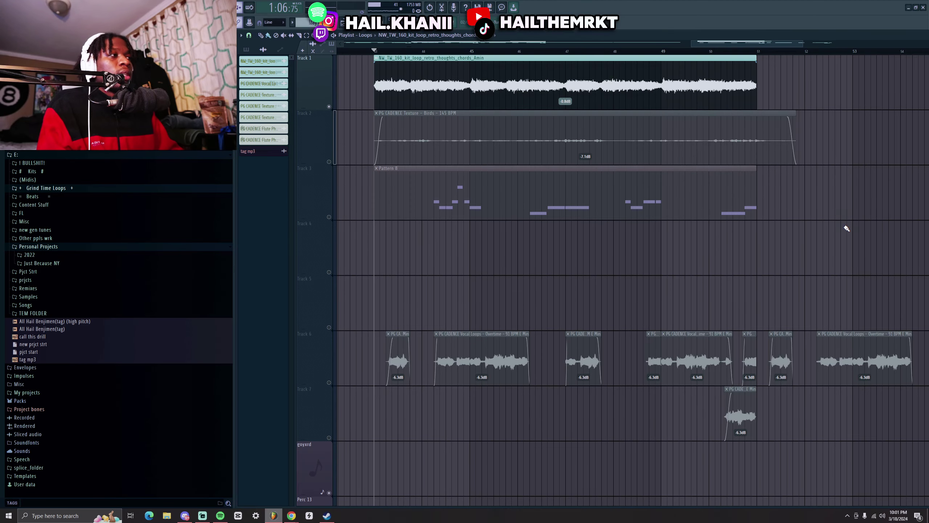
key(space)
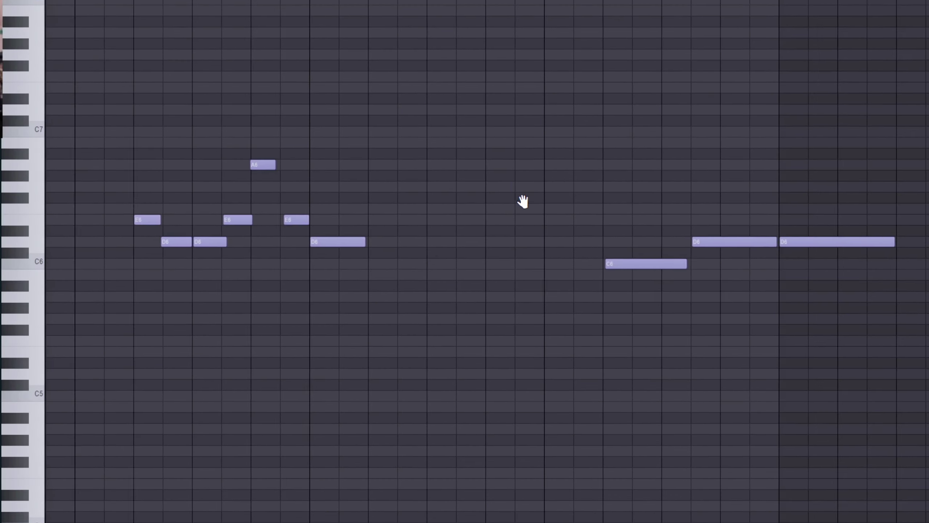
drag(522, 202, 729, 193)
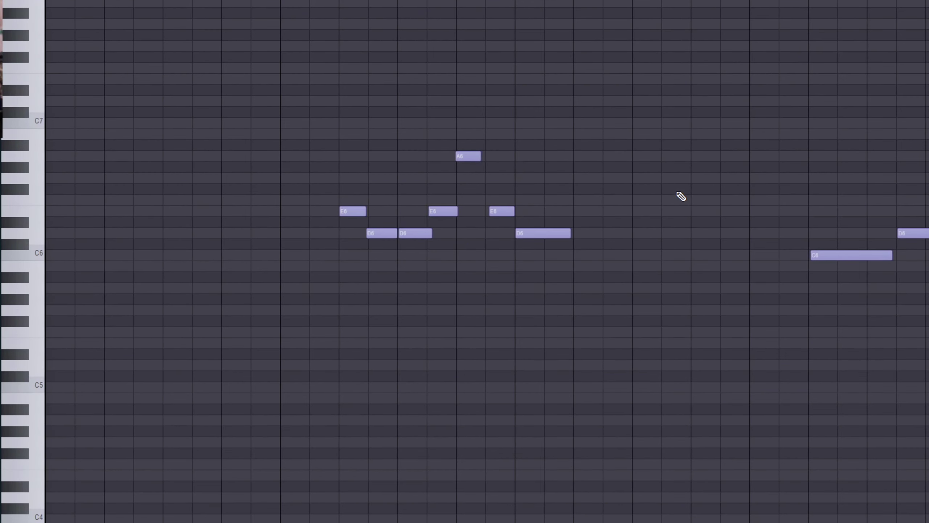
scroll(682, 197, down, 3)
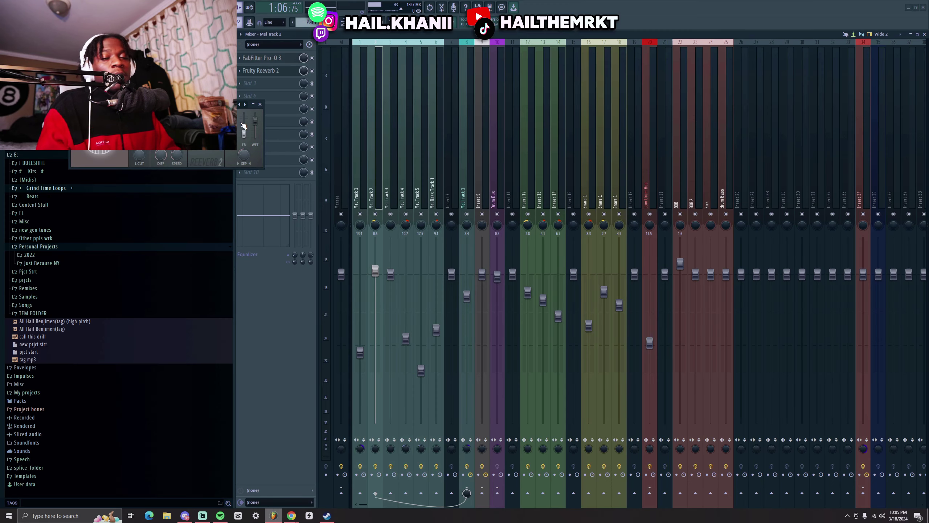
- Close the reverb on Mel Track 2 and unmute the Birds texture on Track 2 of the playlist
click(260, 104)
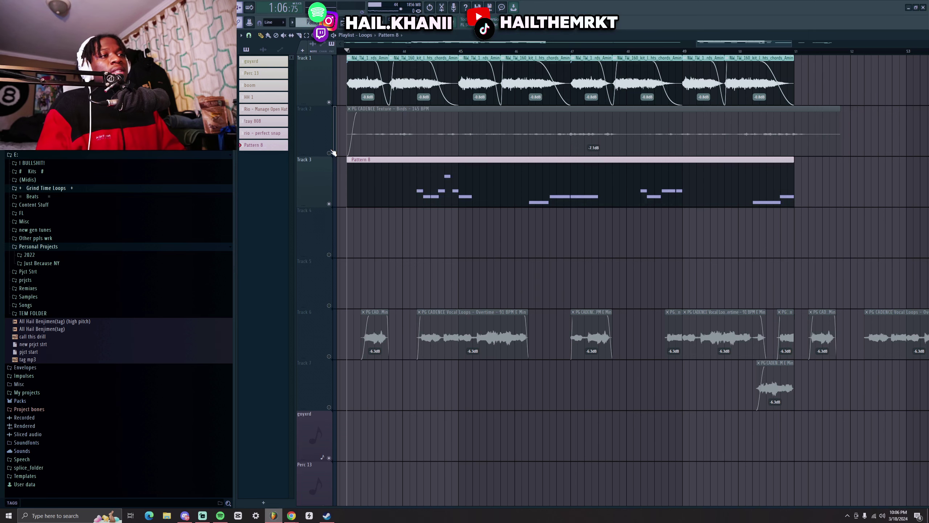
click(468, 145)
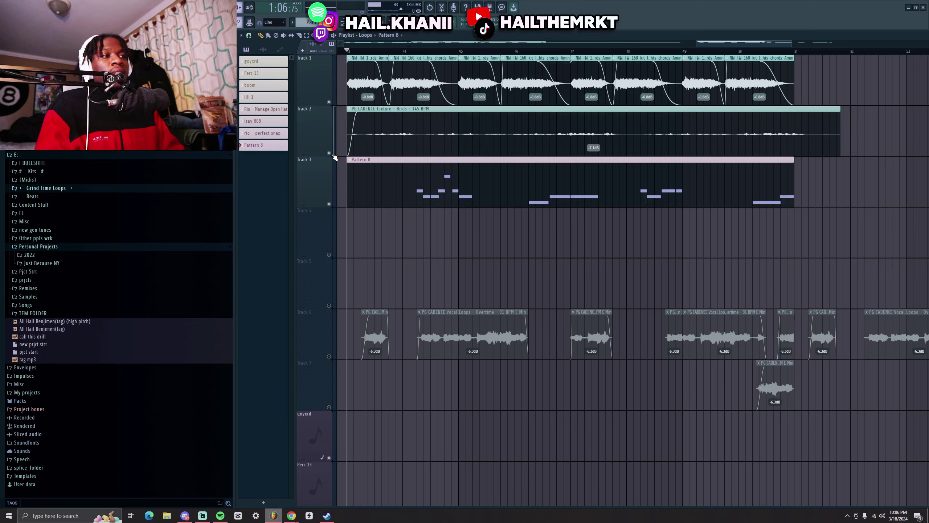
click(417, 146)
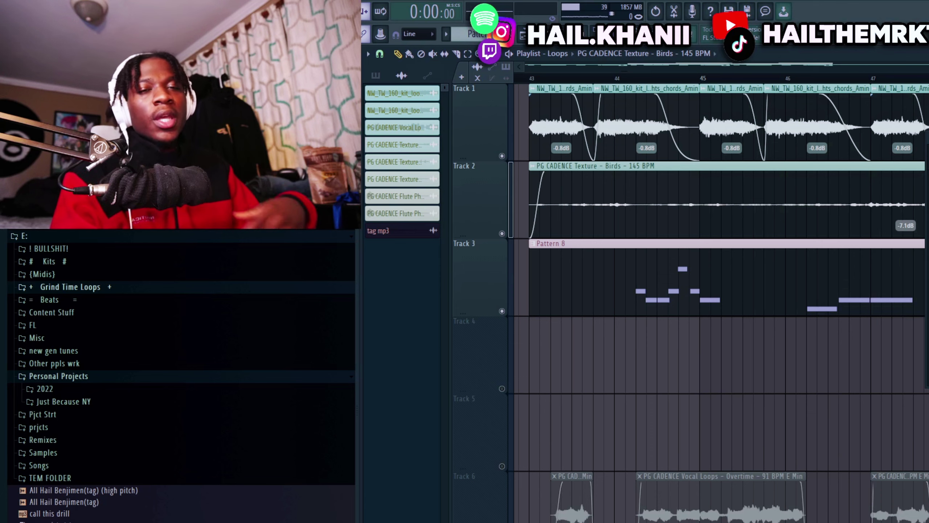
double_click(809, 146)
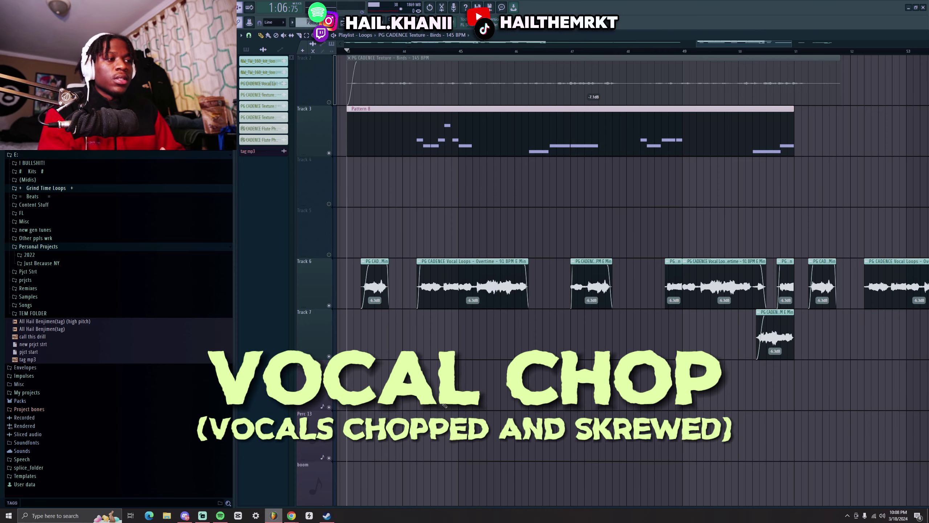
- Examine the vocal chops on Tracks 6 and 7 and the Fruity Reeverb 2 settings on Mel Track 4
key(alt+Tab)
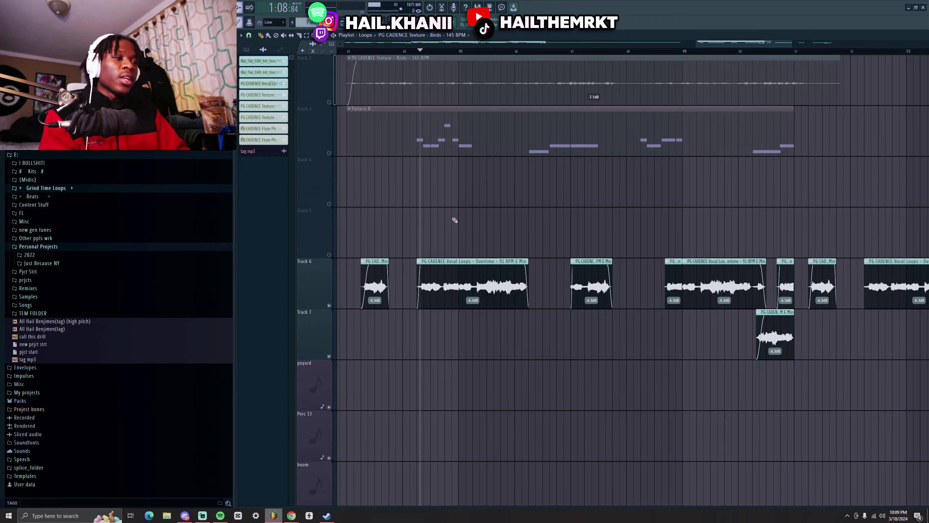
ctrl+scroll(455, 219, down, 3)
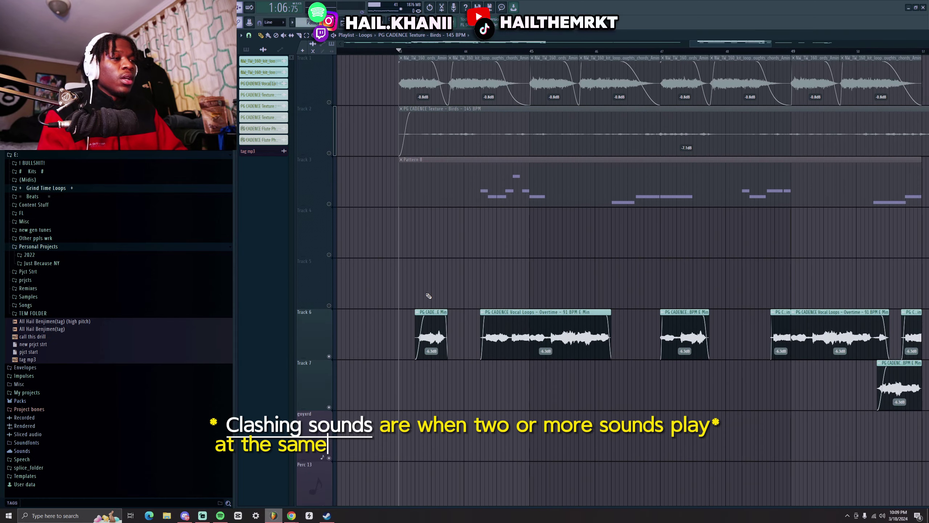
scroll(429, 296, down, 3)
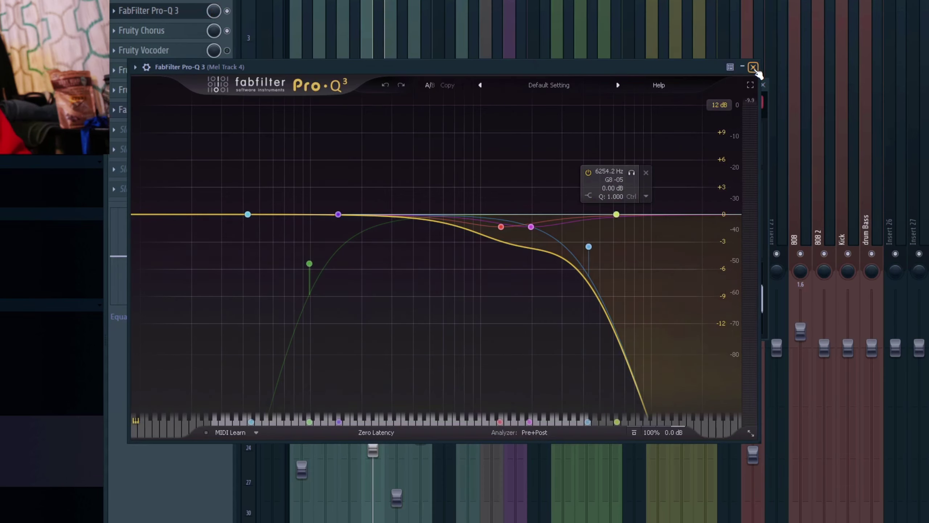
click(650, 94)
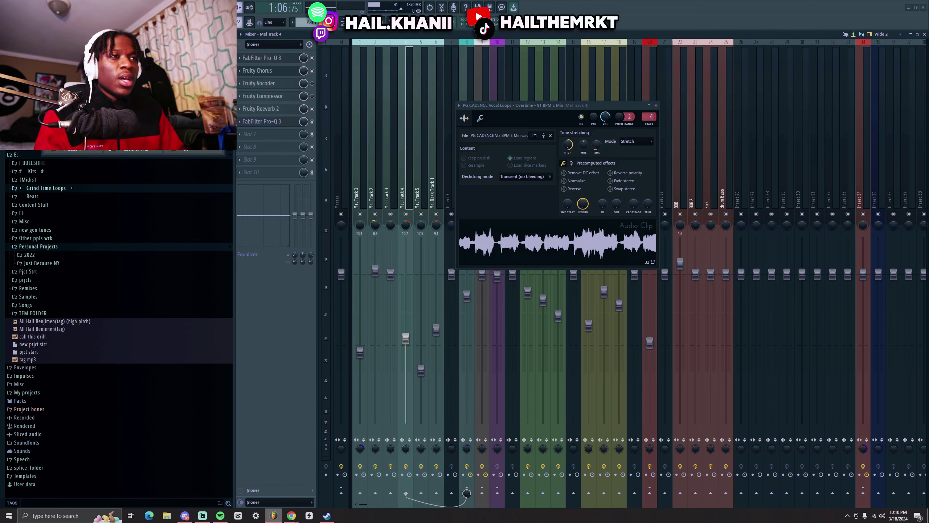
click(259, 109)
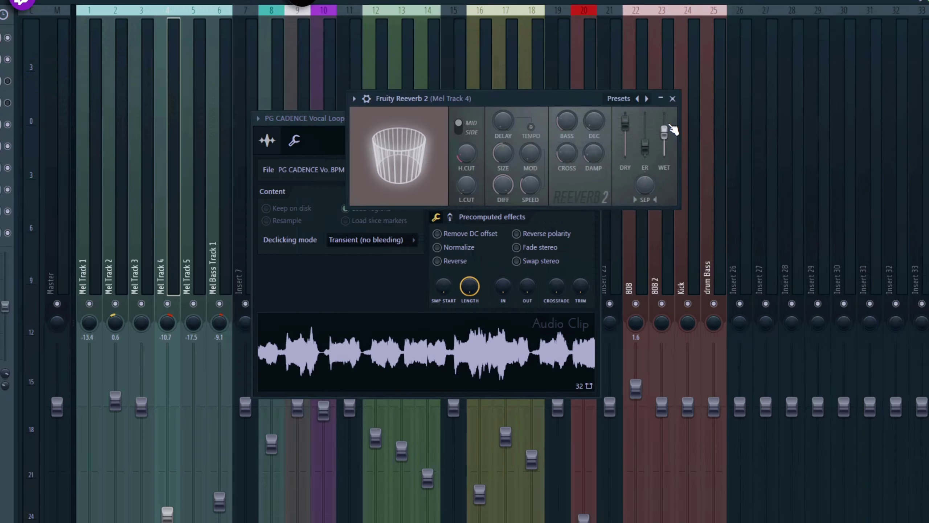
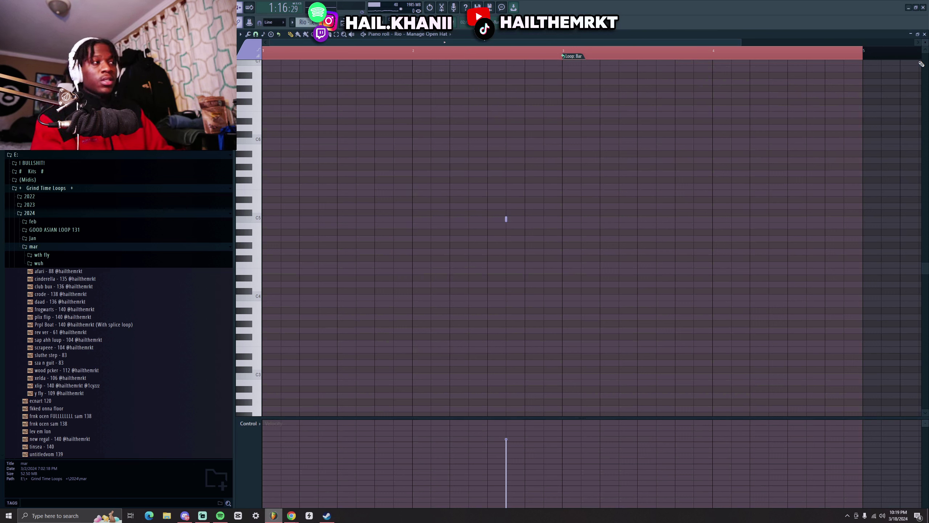
- Clear the time selection in the open hat's piano roll and play the pattern
click(270, 59)
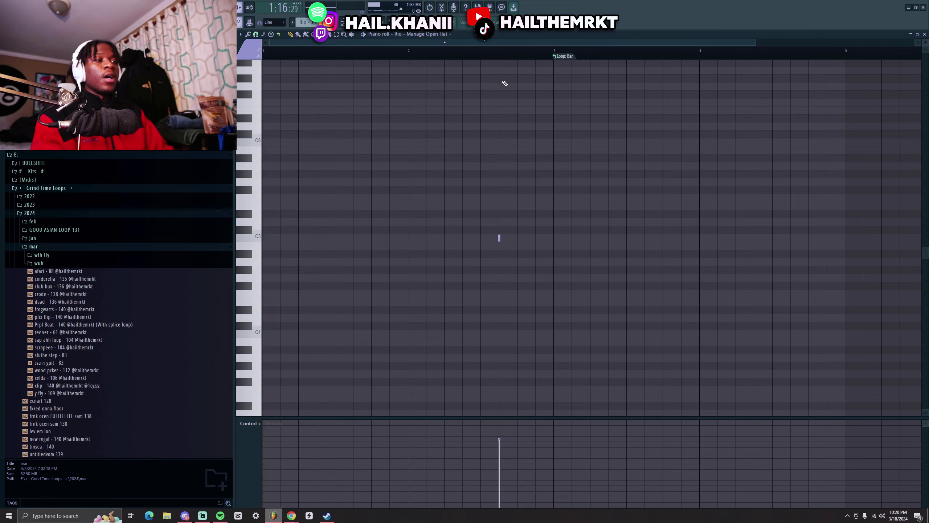
key(space)
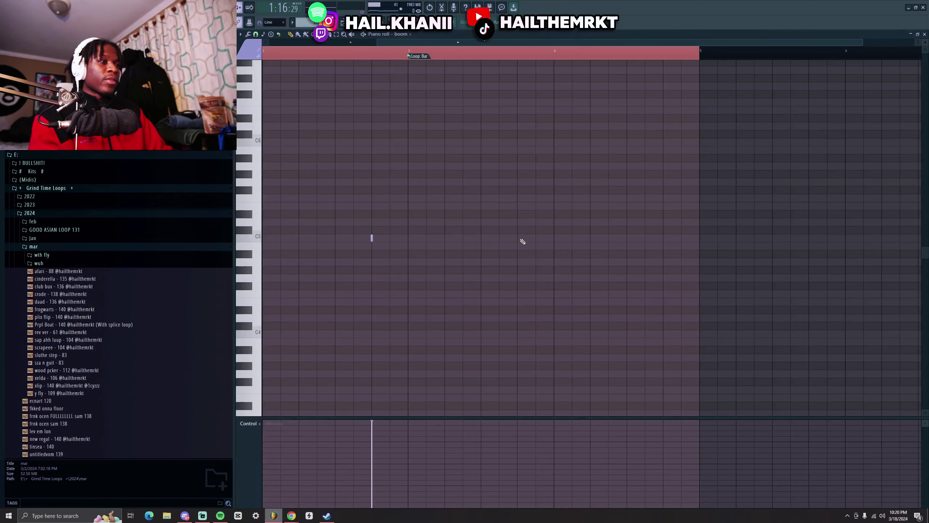
- Check the boom pattern's notes, audition its sample in the sampler, and close the sampler and channel rack
click(654, 238)
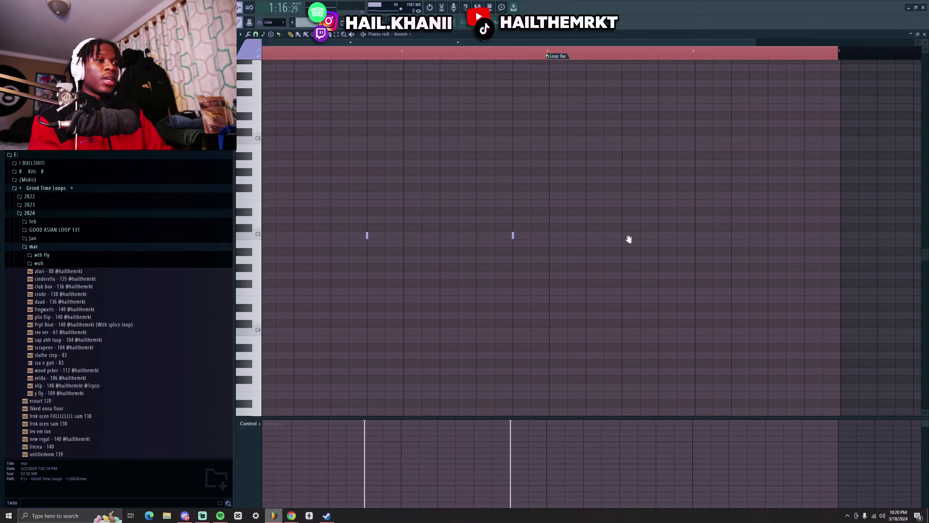
key(F6)
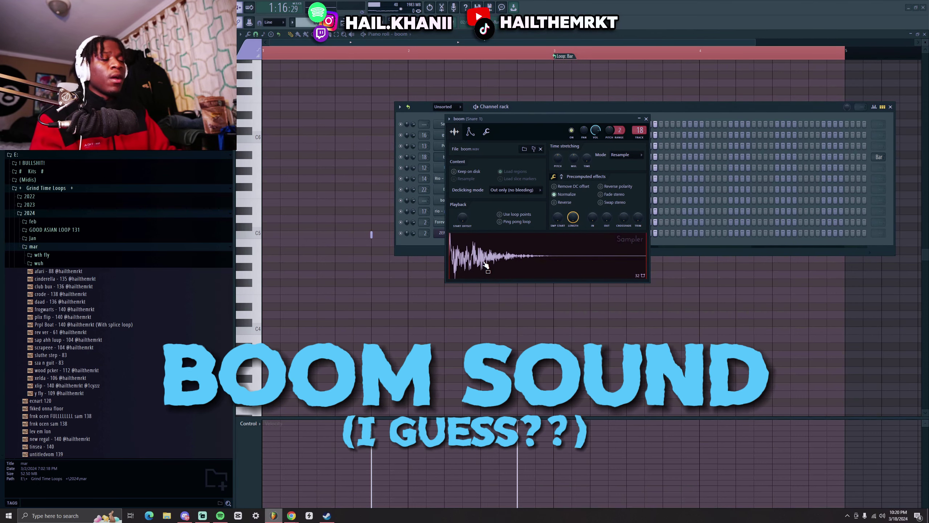
click(502, 261)
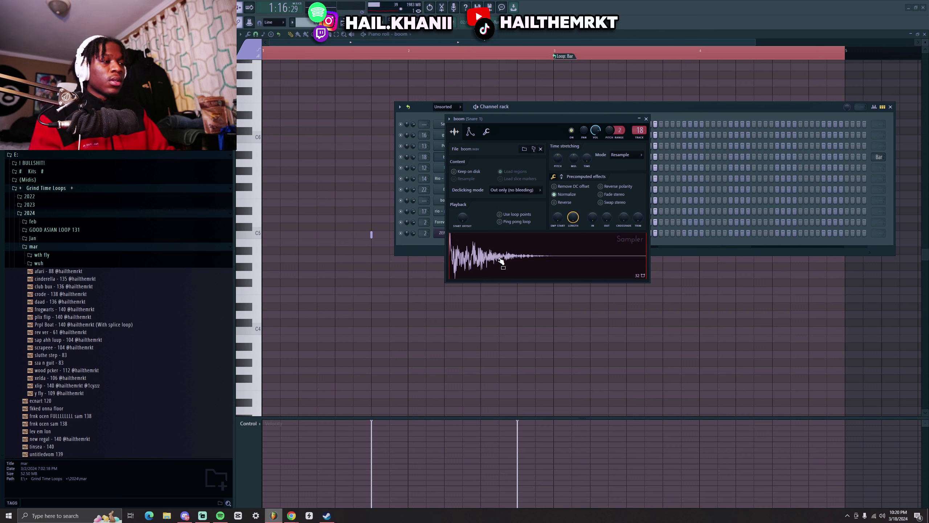
click(646, 119)
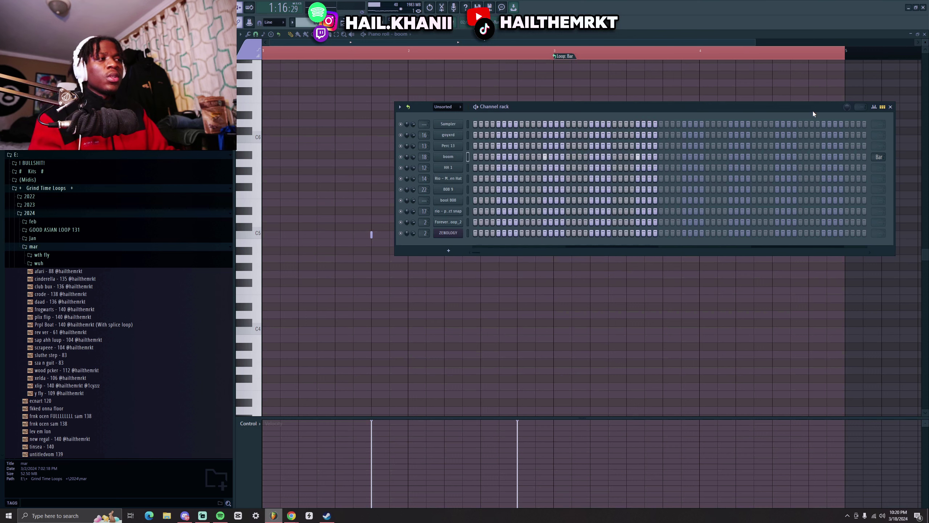
click(891, 107)
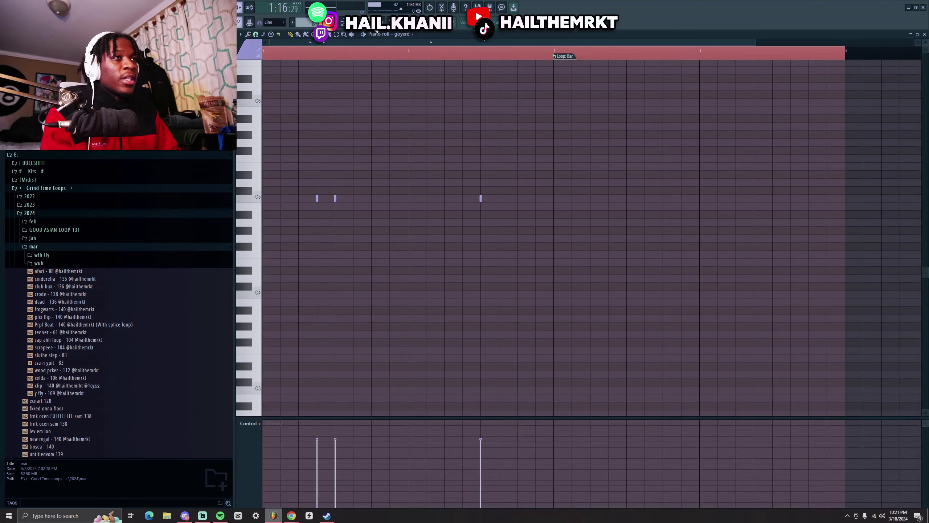
- Open the goyard clap's sampler, audition its sample, and play its pattern
click(371, 25)
click(447, 136)
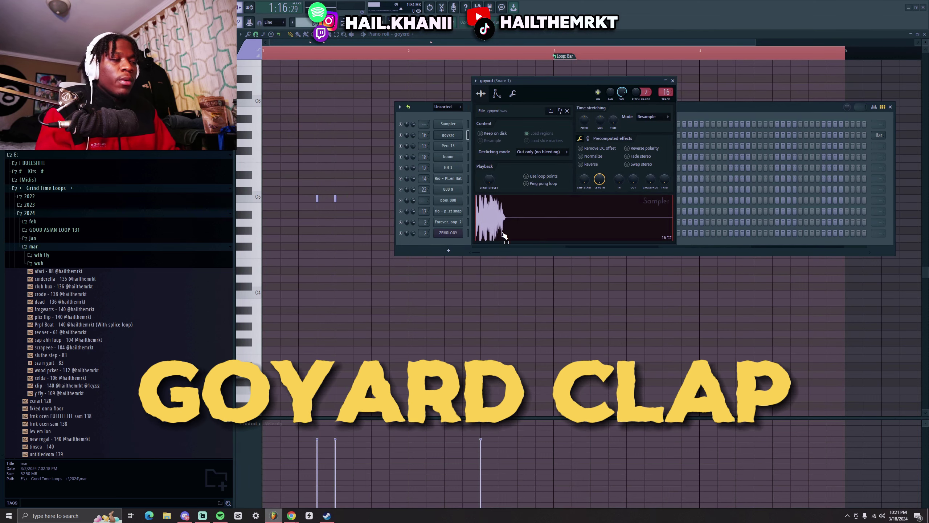
click(249, 198)
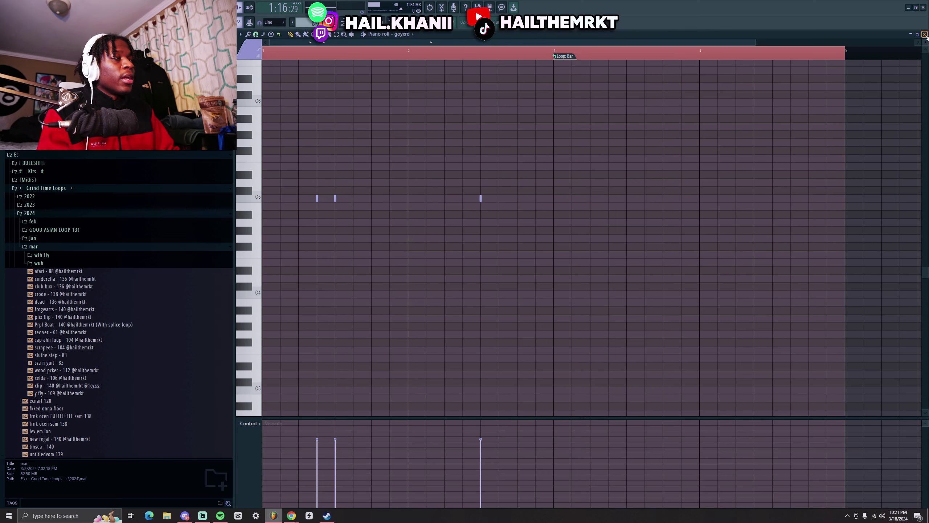
key(space)
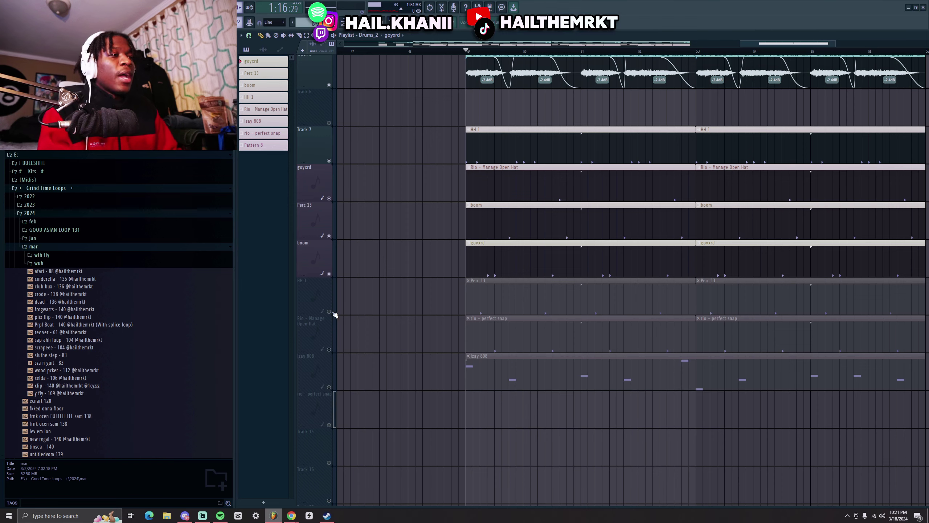
- Open the Perc 13 pattern, inspect its sample in the sampler, and play the pattern with the time selection cleared
double_click(473, 299)
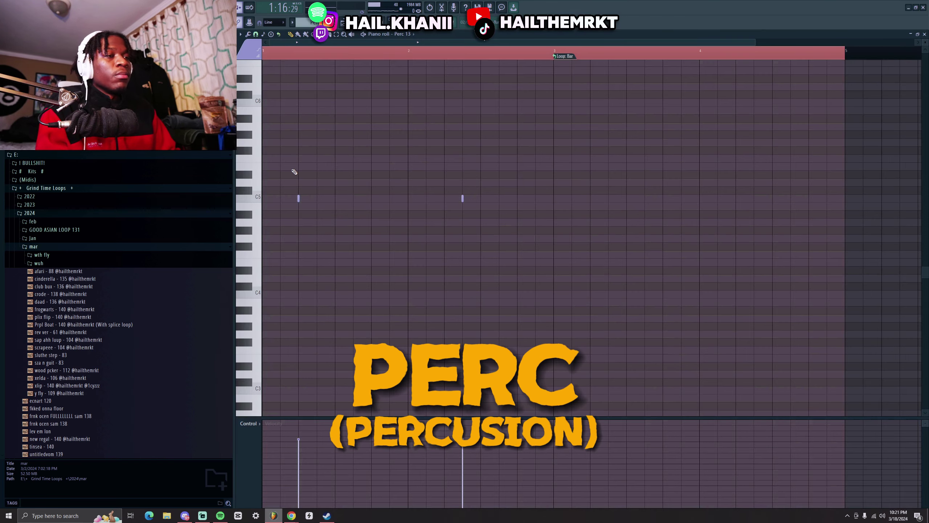
key(F6)
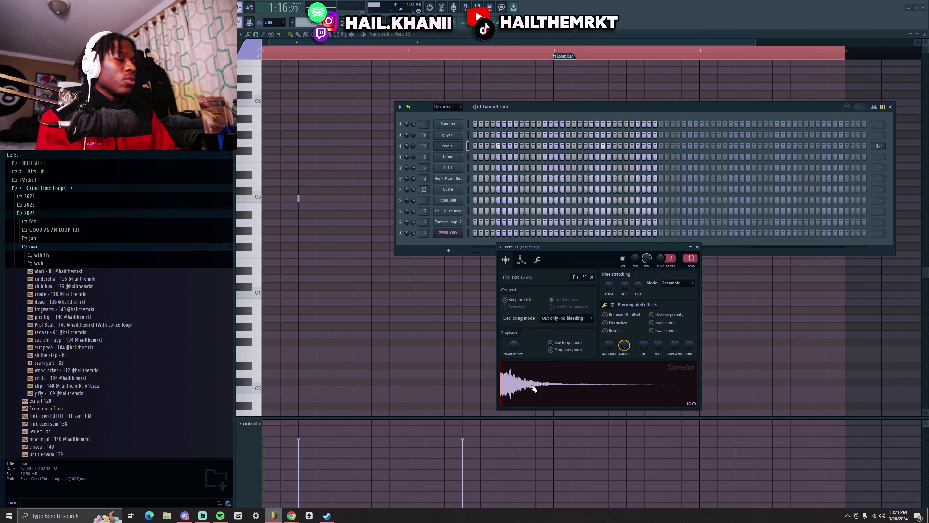
click(697, 247)
click(890, 107)
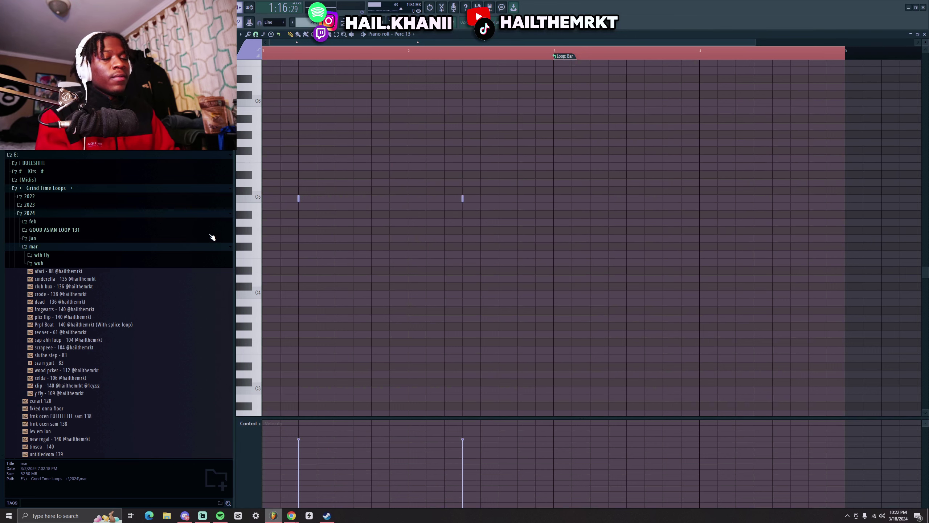
key(ctrl+d)
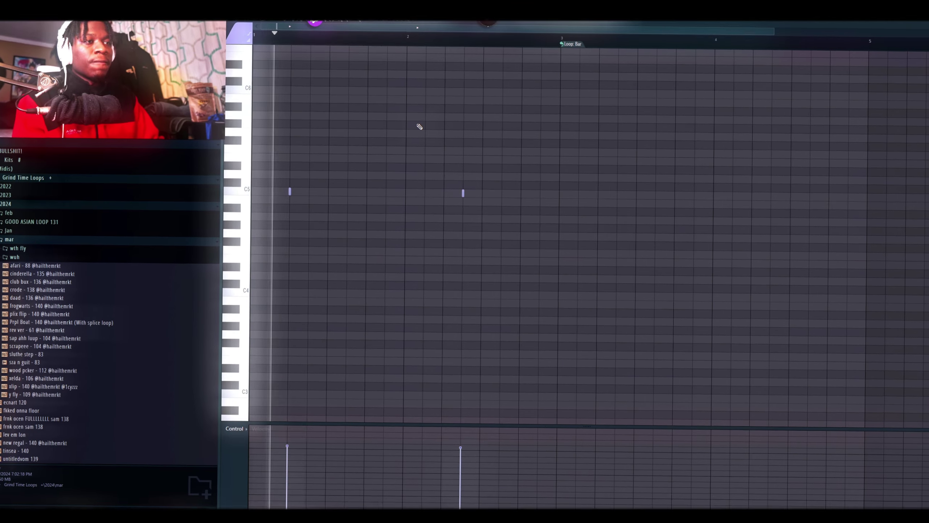
key(space)
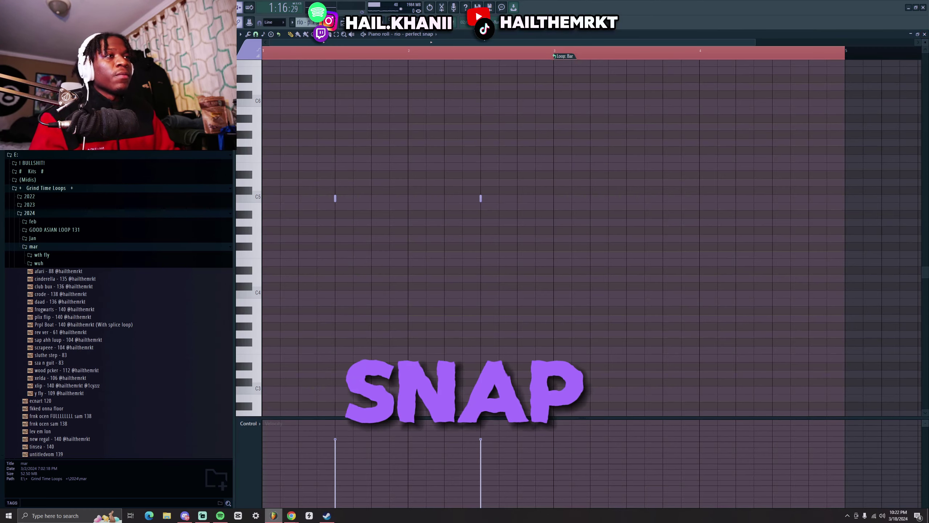
- Open the sampler settings of the rio - perfect snap channel
key(F6)
click(448, 211)
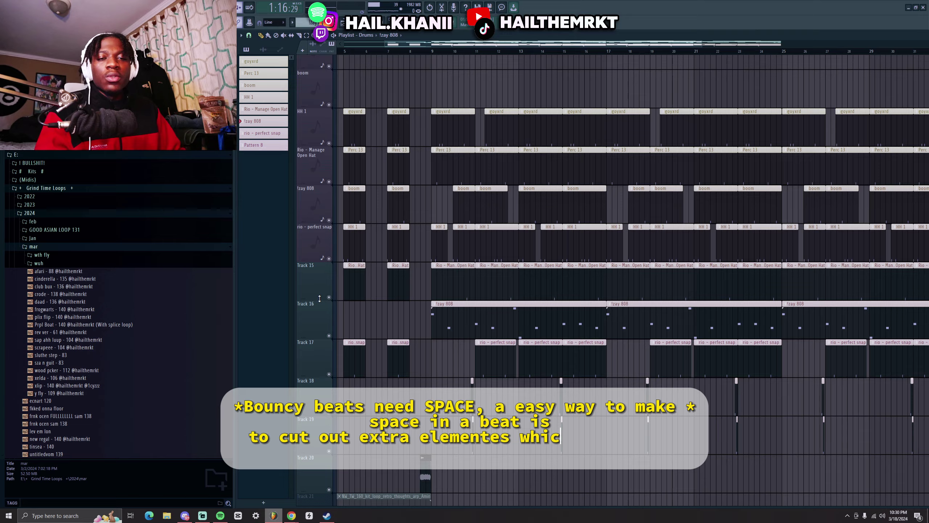
- Examine the gaps cut into the drum patterns across the playlist arrangement, including the short clips on Tracks 18 and 19
scroll(462, 262, up, 5)
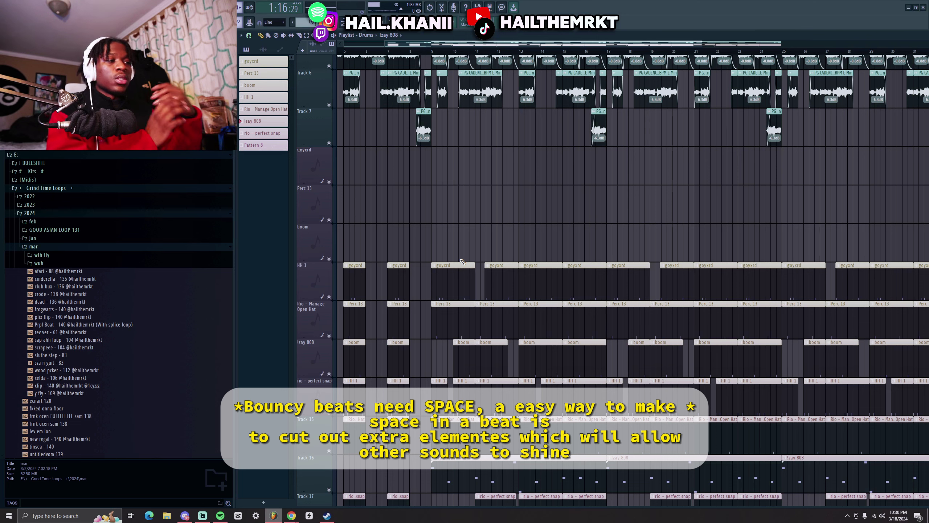
ctrl+scroll(507, 290, up, 4)
scroll(509, 292, down, 6)
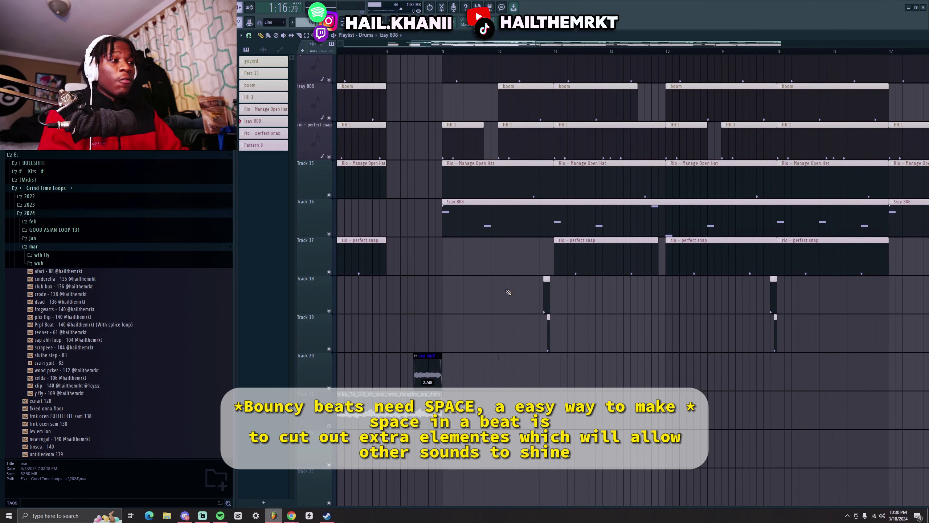
ctrl+scroll(697, 322, up, 2)
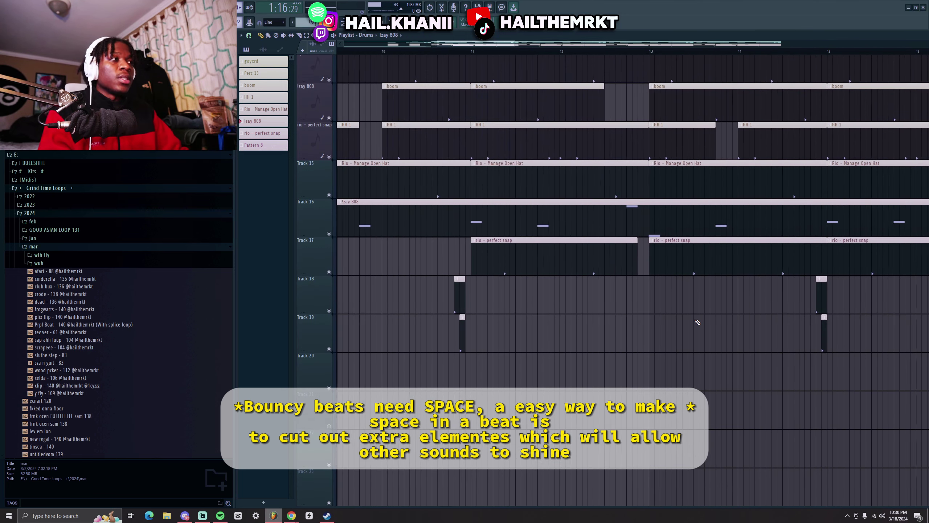
ctrl+scroll(697, 320, down, 3)
scroll(697, 319, up, 2)
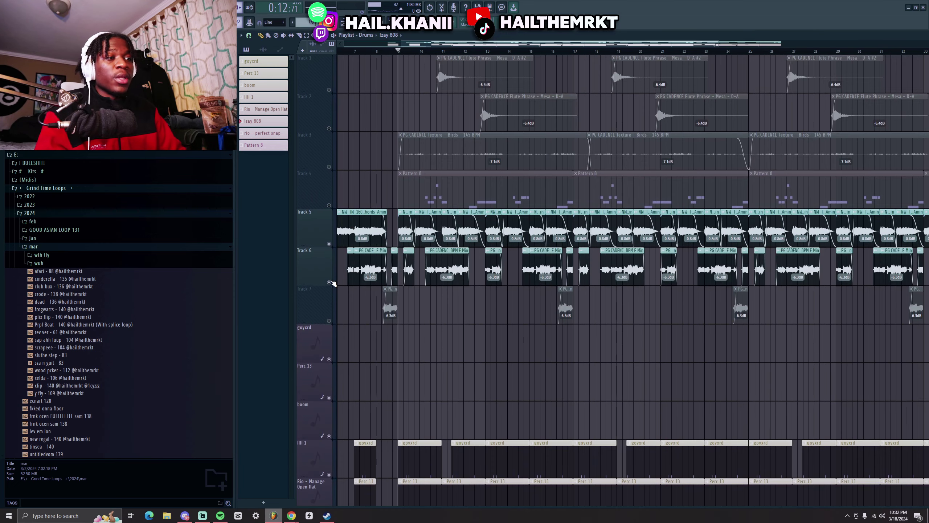
- Unmute the vocal chop on Track 7, the Pattern 8 melody on Track 4 and the Birds texture on Track 3
click(332, 283)
click(331, 168)
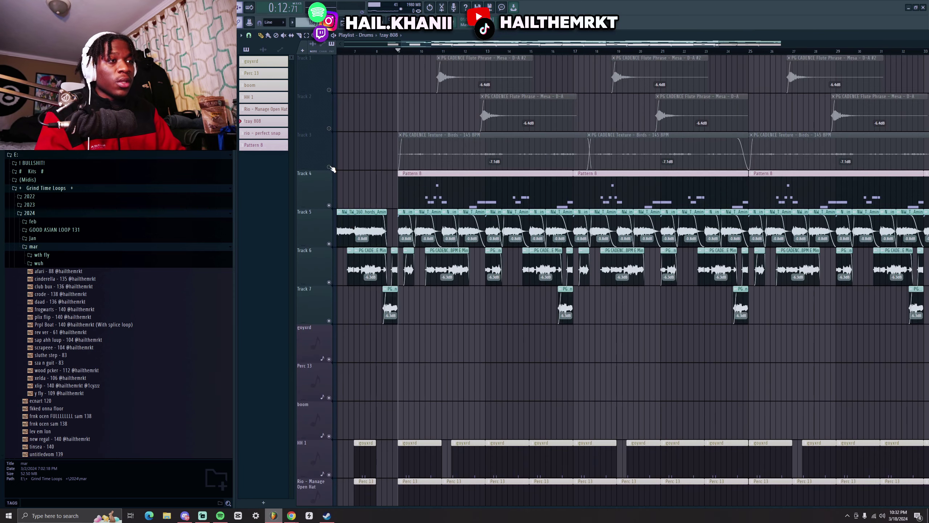